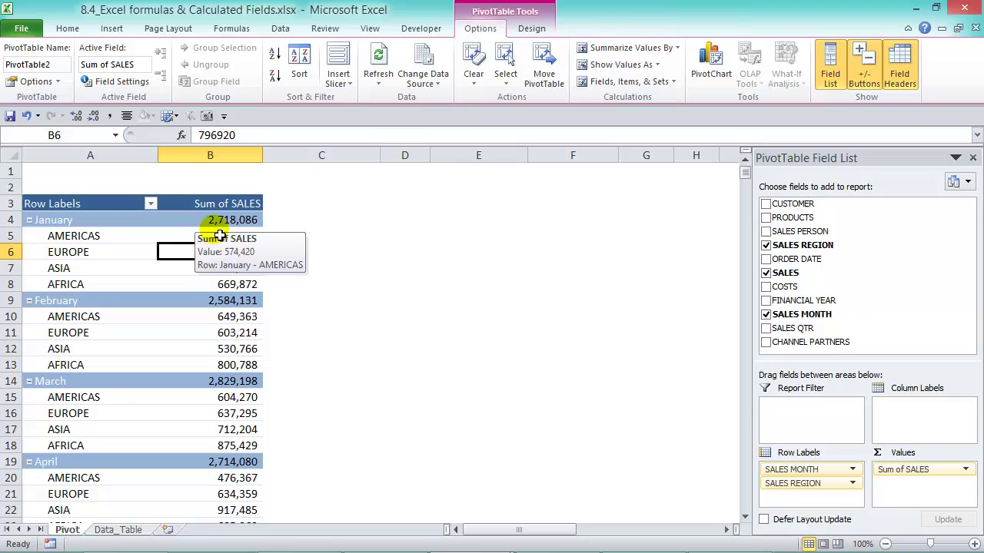
Start a new calculated field in the pivot table and name it REBATES GIVEN
left_click(653, 83)
left_click(654, 99)
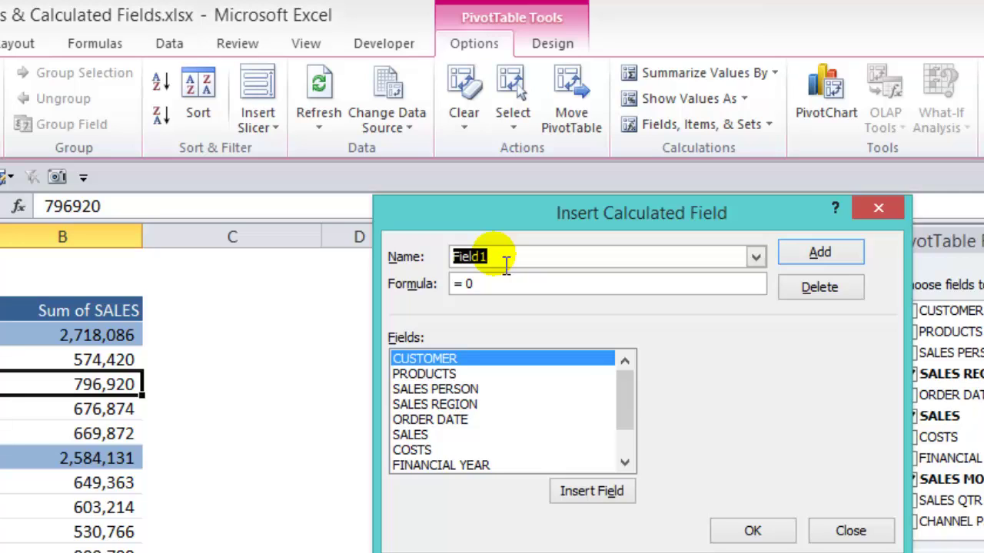
type("REBATES_F")
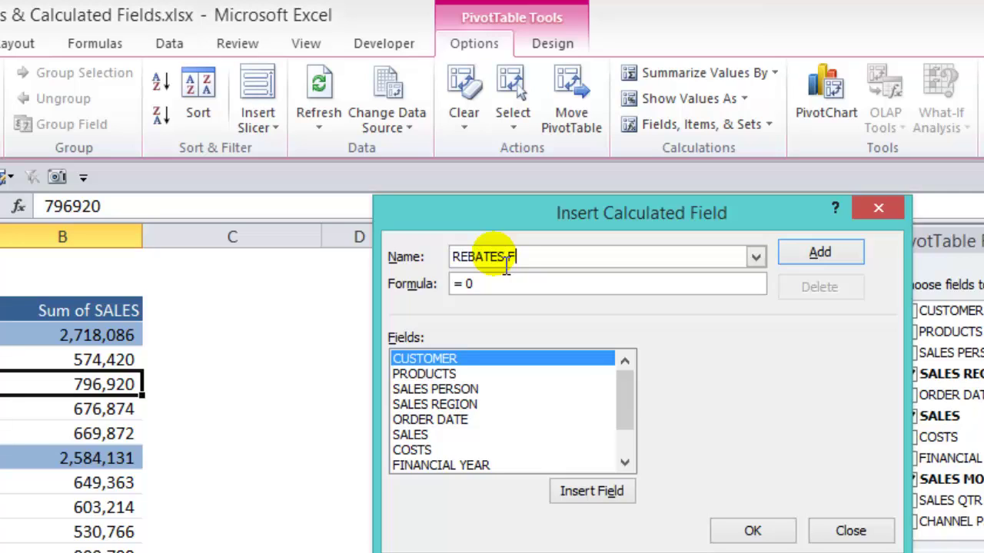
key("BackSpace")
type("GIVEN")
Set the calculated field's formula to = IF(SALES>700000, SALES*3%,0) and insert the field into the pivot table
left_click(500, 283)
key("BackSpace")
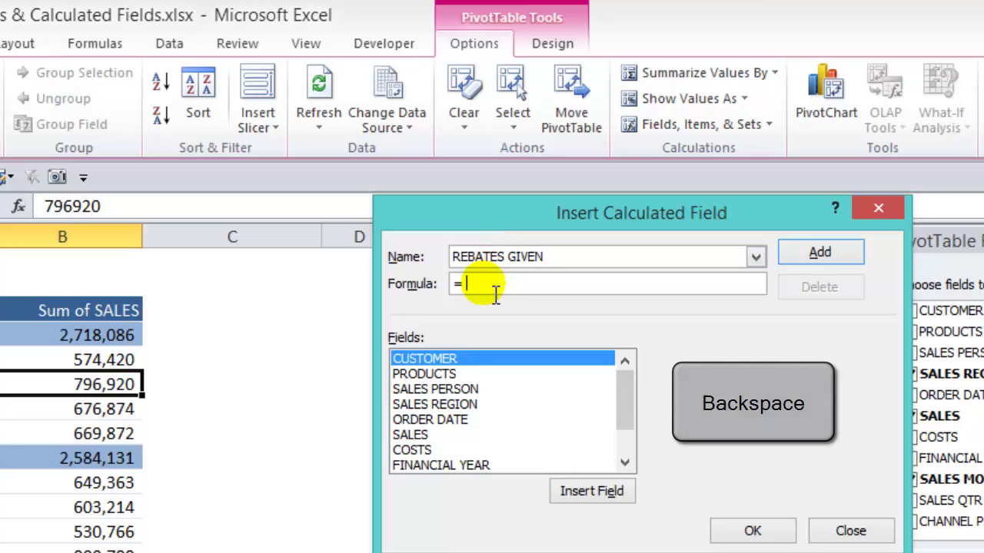
type("IF")
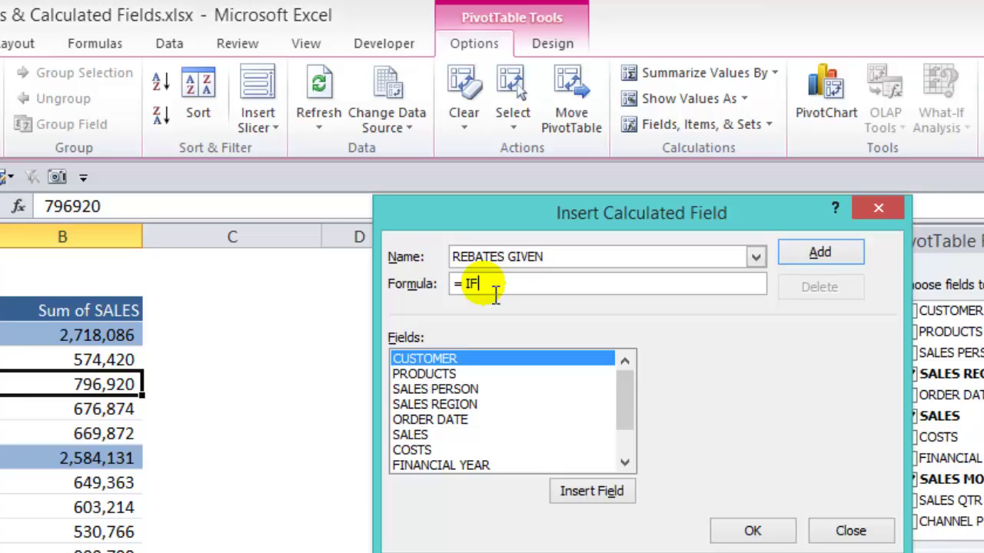
type("(")
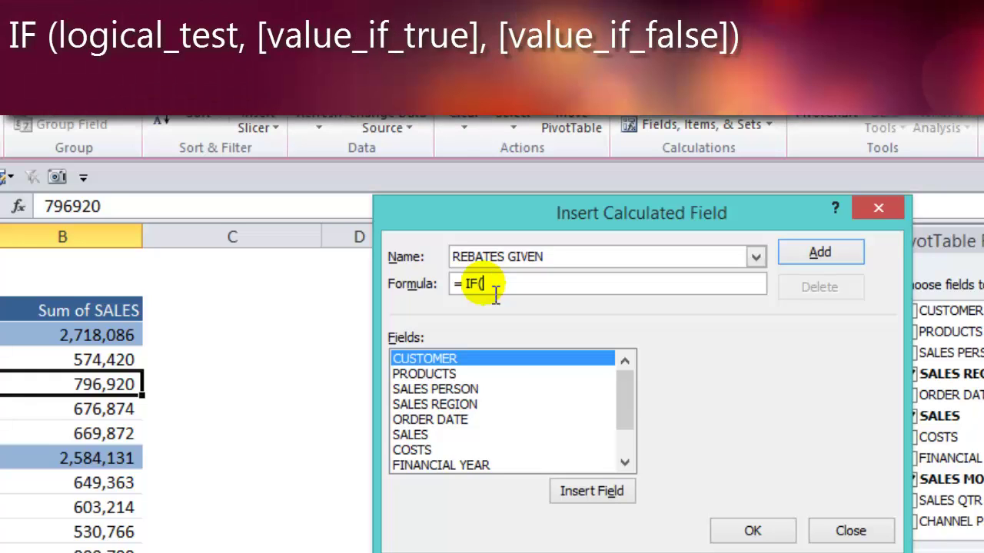
double_click(427, 435)
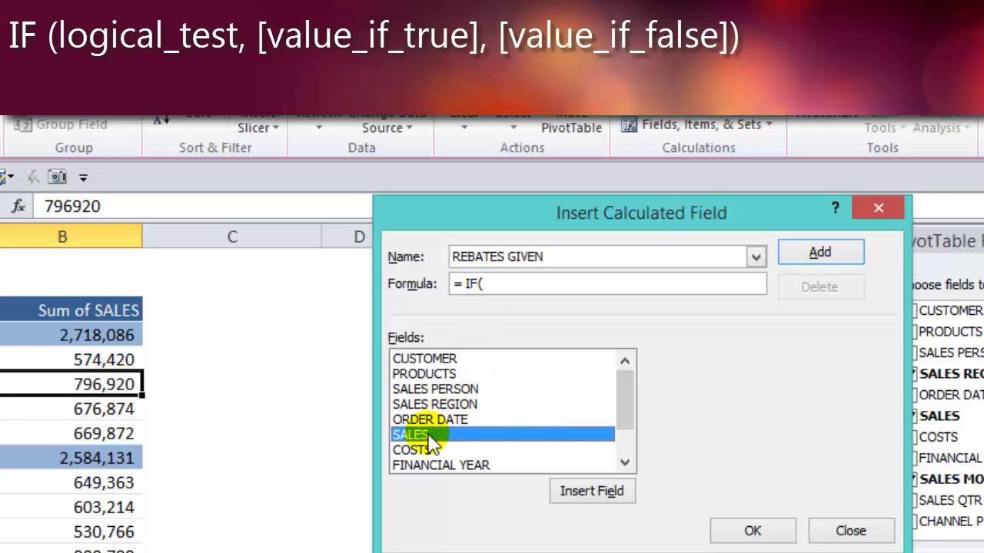
type(">700000")
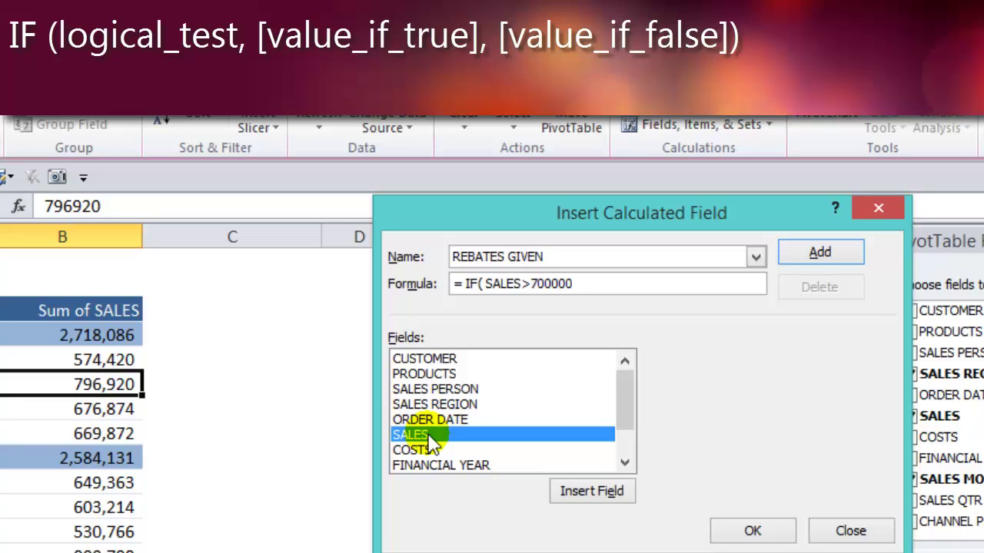
type(",")
double_click(429, 437)
type("*3%,")
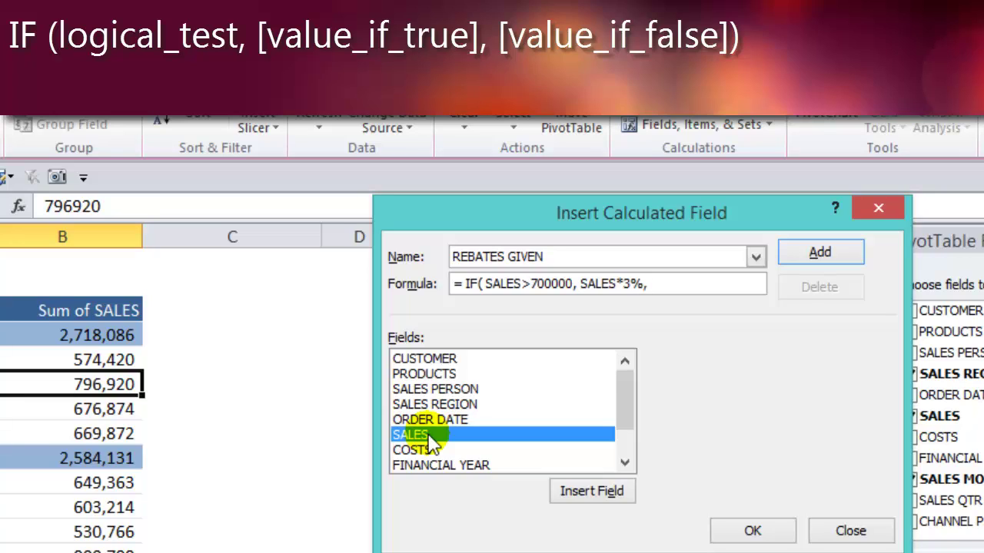
type("0)")
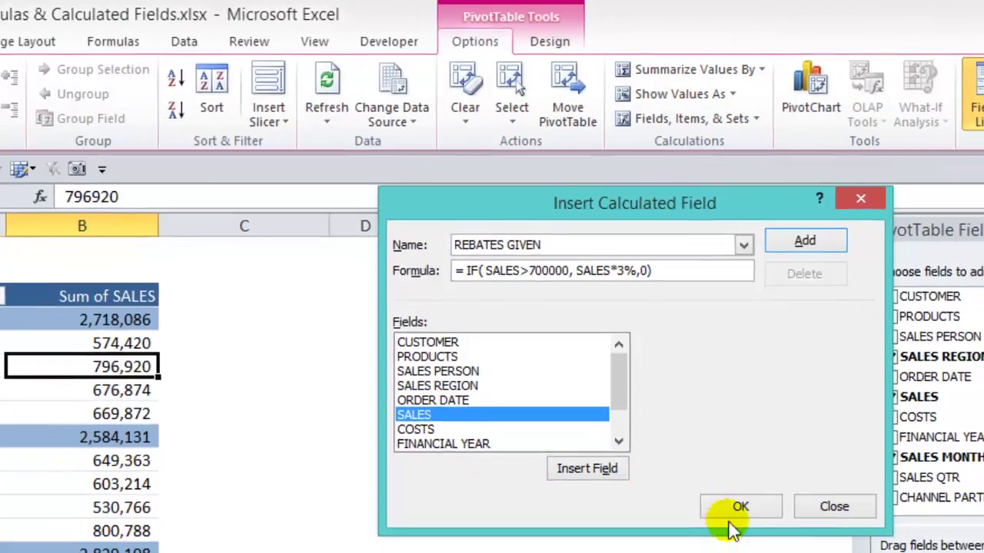
left_click(753, 531)
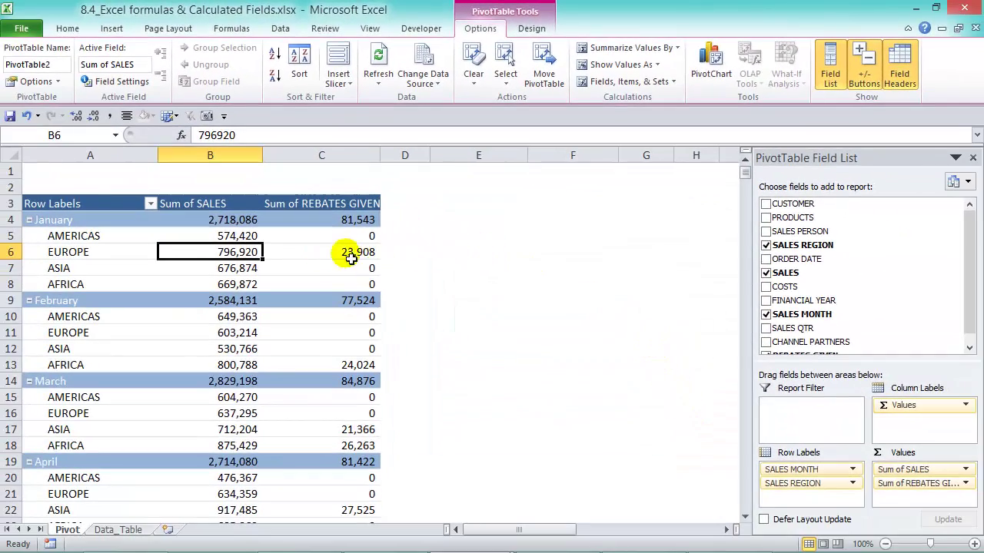
Examine the rebate values against sales for each region and month, including January's EUROPE row and January's subtotal
mouse_move(374, 253)
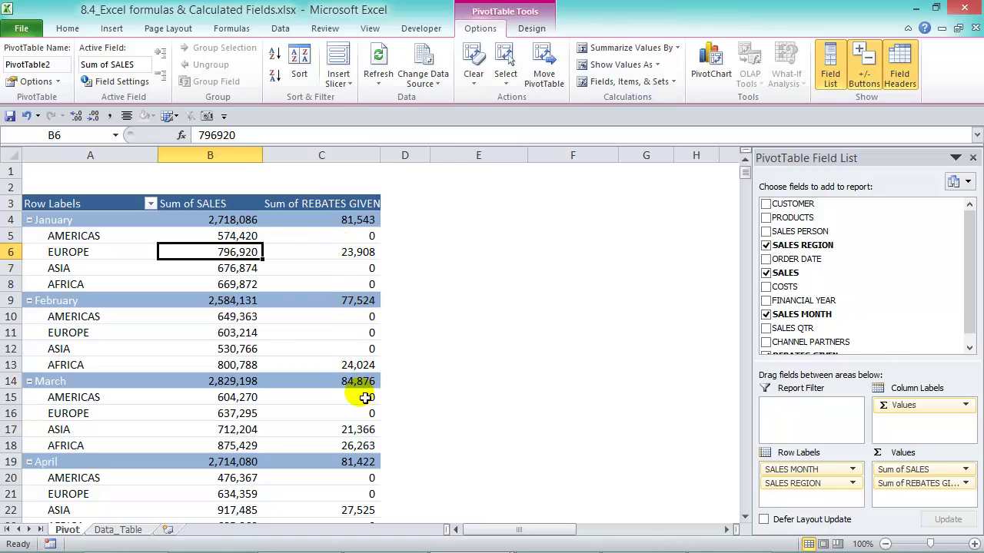
scroll(369, 381, "down", 2)
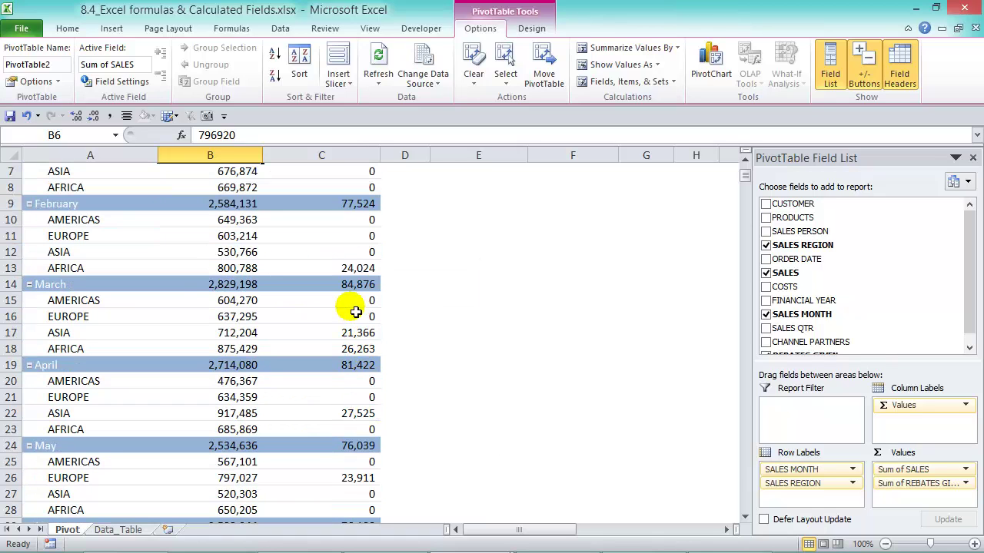
scroll(351, 322, "down", 1)
scroll(352, 309, "down", 1)
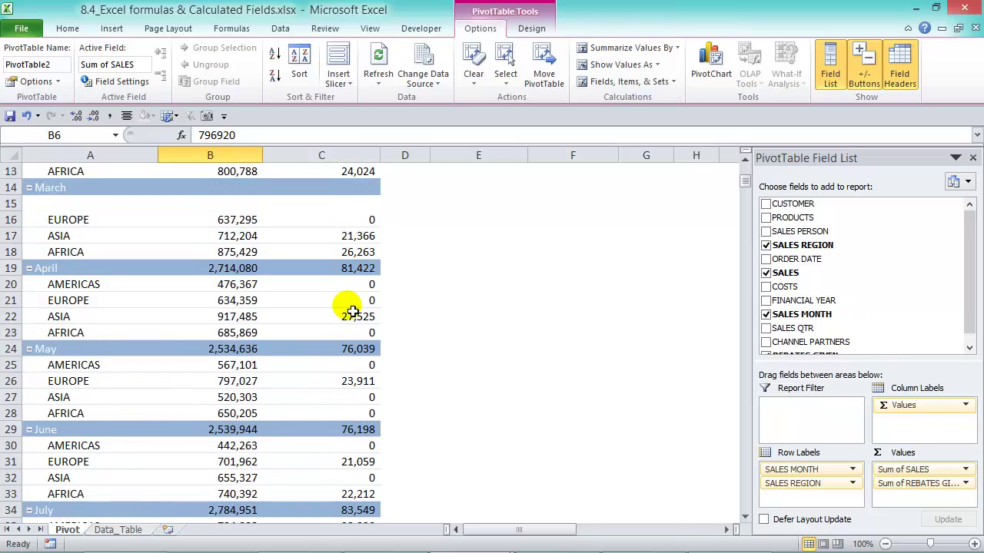
scroll(352, 309, "up", 4)
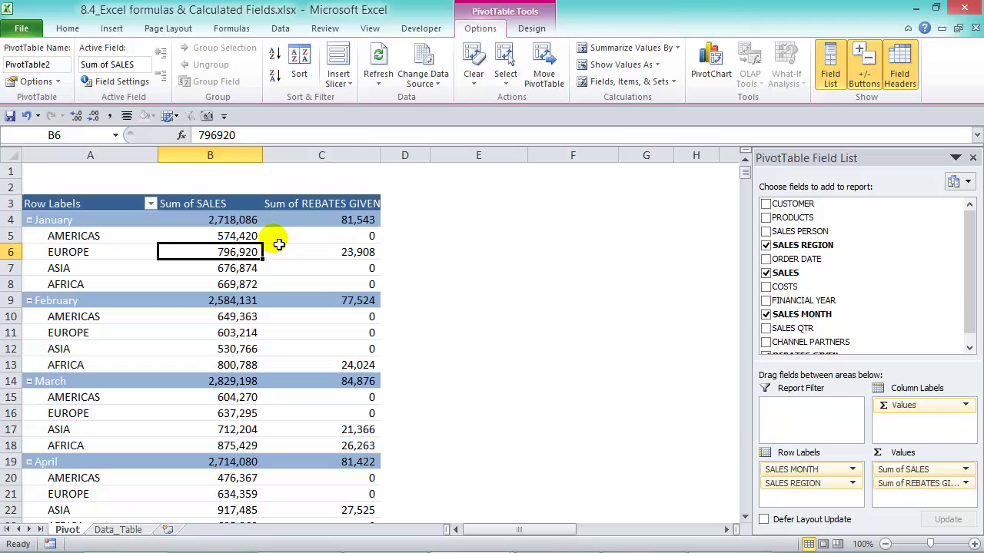
left_click(360, 251)
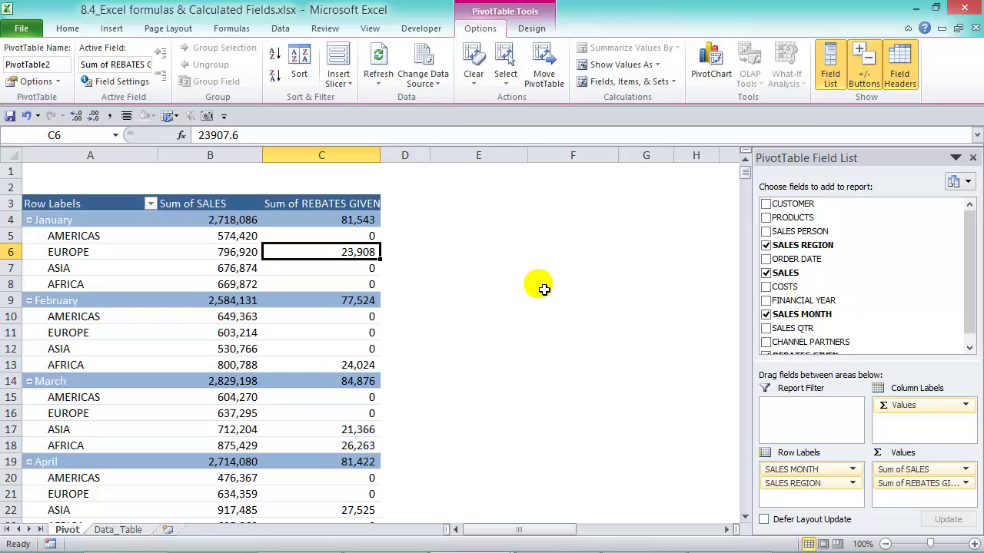
left_click(371, 221)
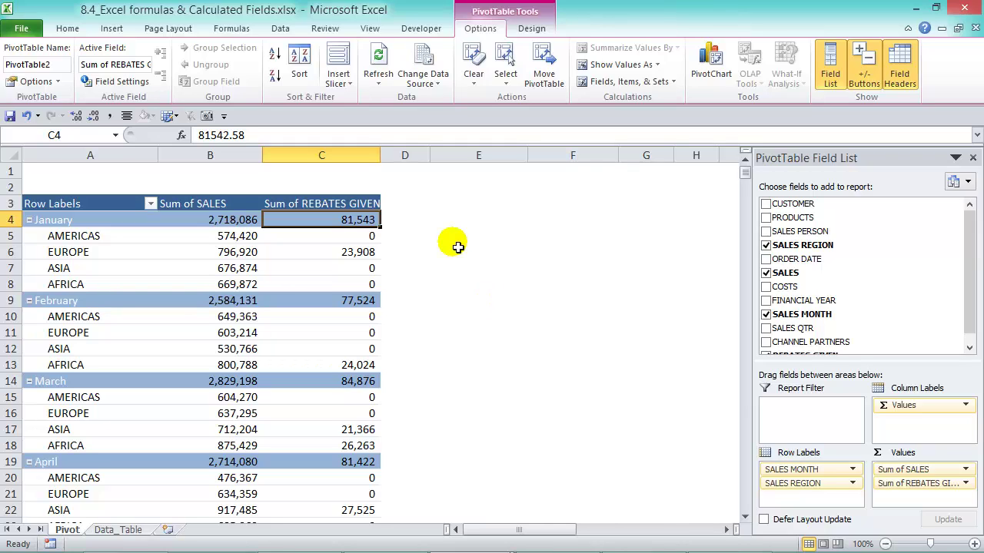
Hide the pivot table's subtotals and turn grand totals off for rows and columns
left_click(530, 29)
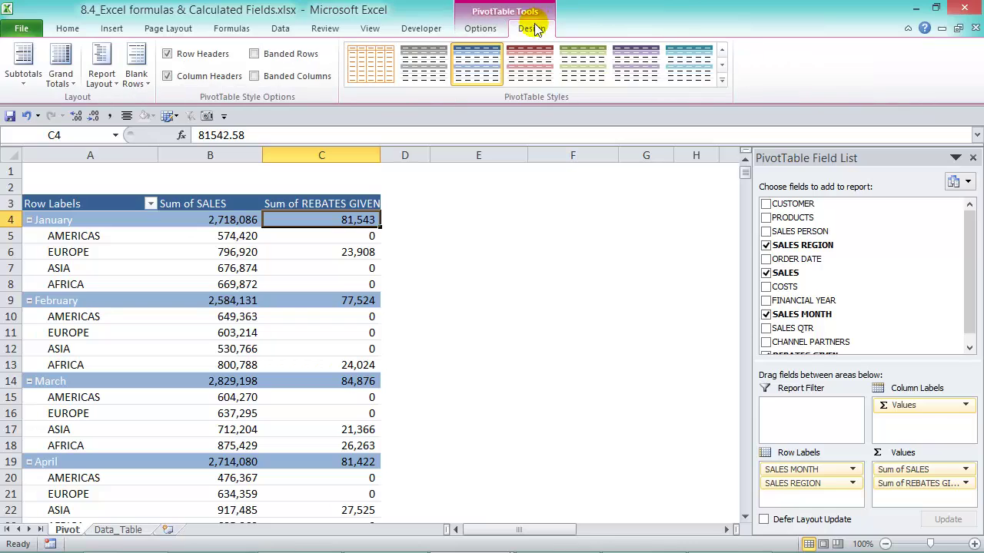
left_click(31, 77)
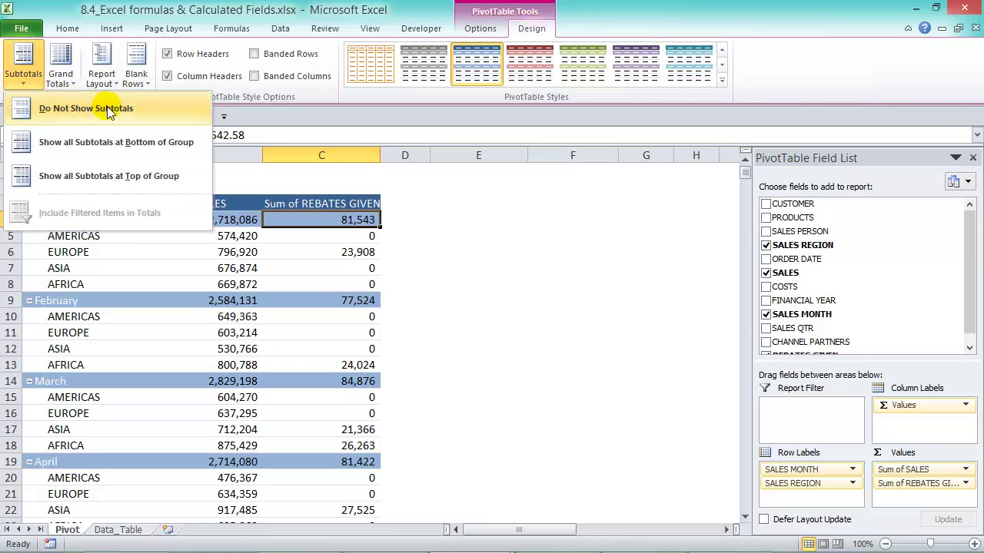
left_click(108, 109)
left_click(61, 77)
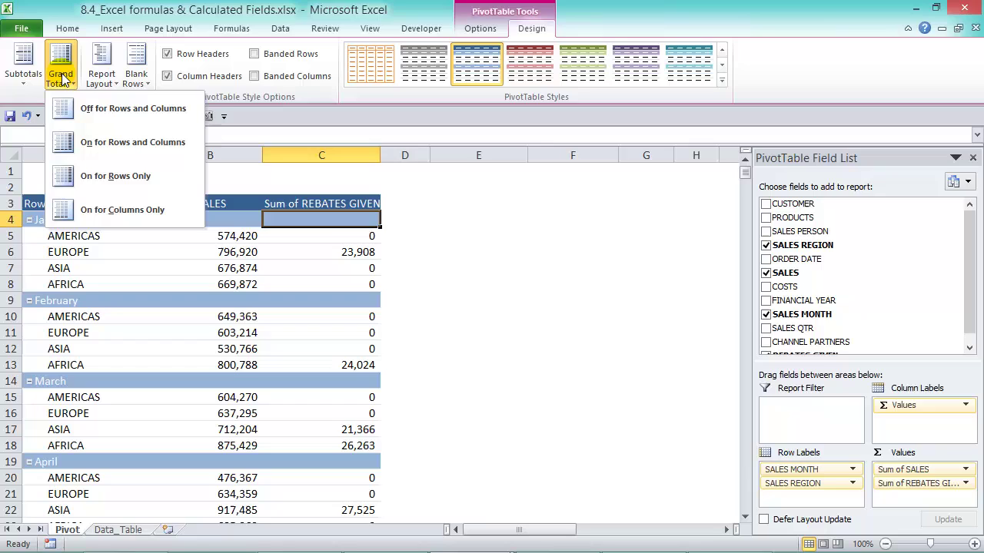
left_click(127, 112)
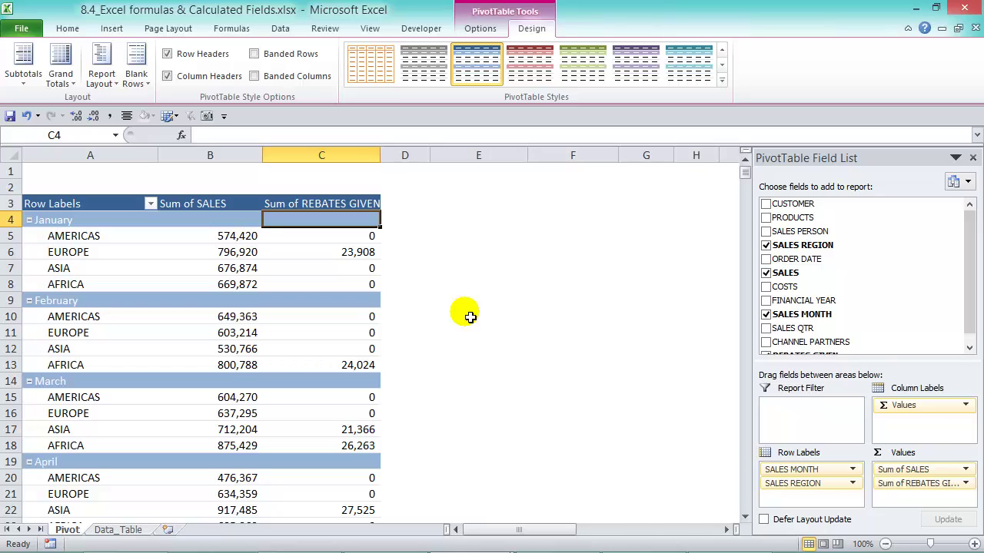
Change the custom name of the Sum of REBATES GIVEN value field to *REBATES GIVEN
left_click(965, 484)
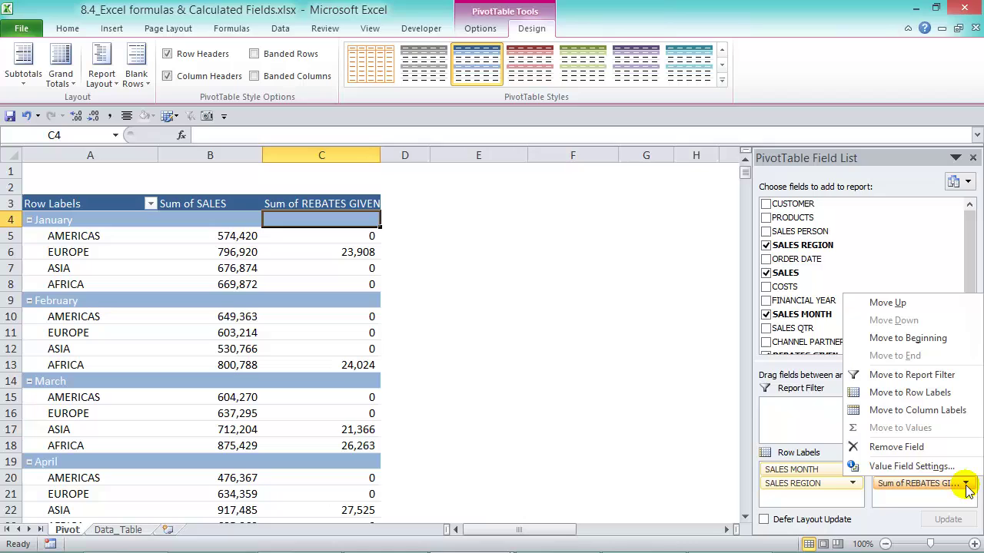
left_click(945, 468)
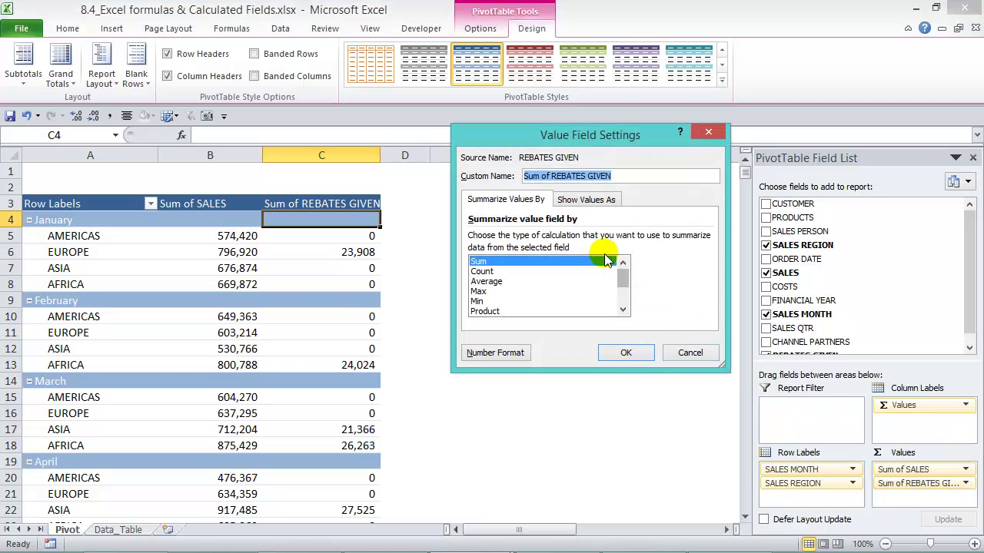
left_click_drag(551, 176, 482, 176)
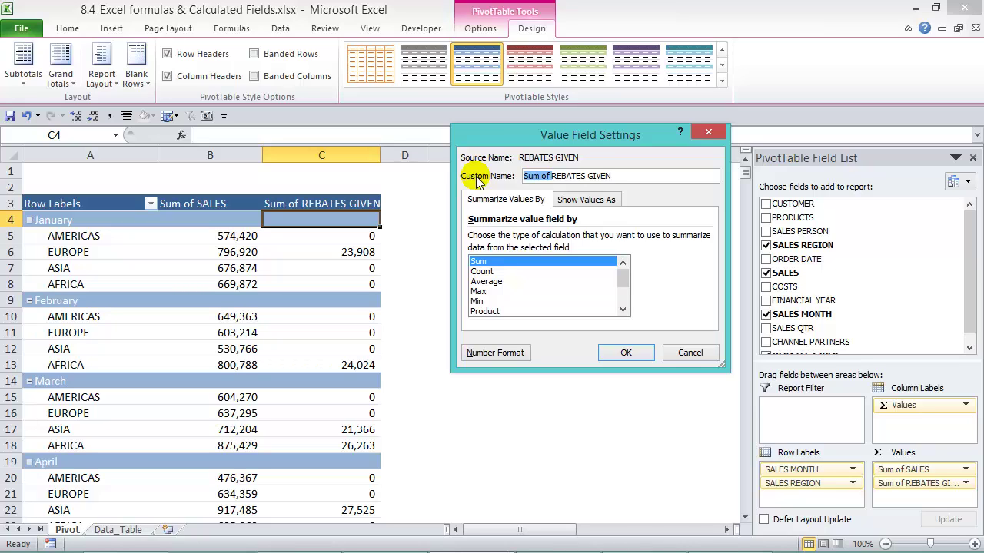
key("BackSpace")
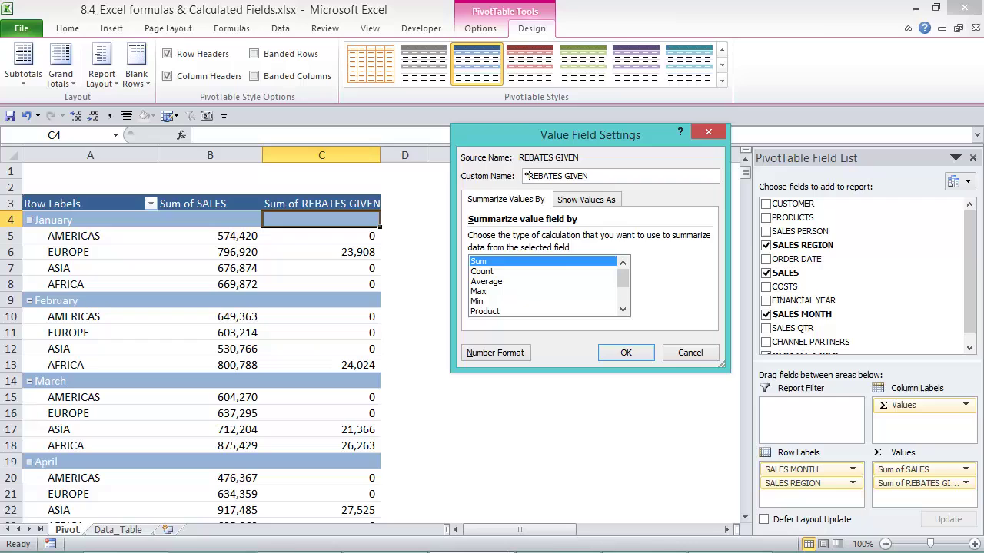
type("*")
left_click(624, 353)
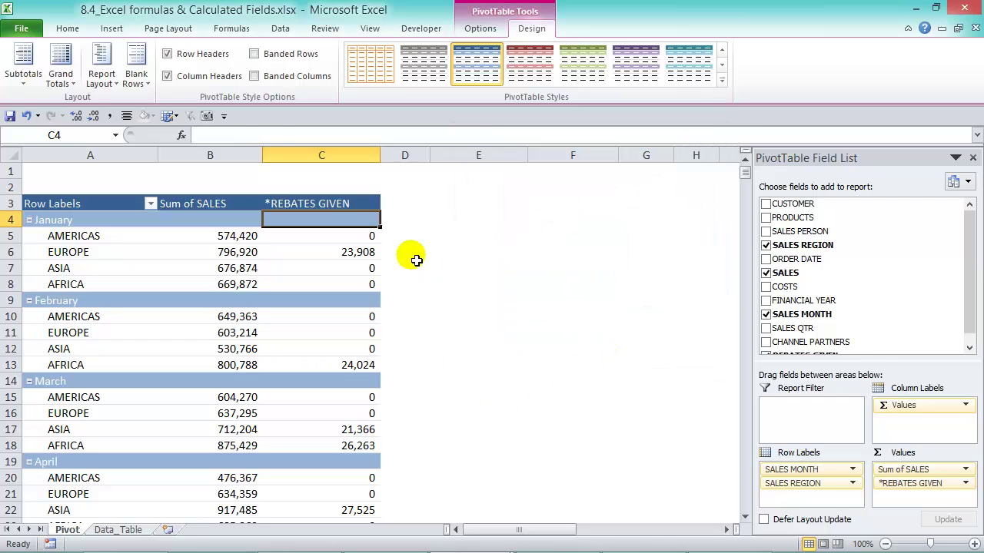
Right-align the *REBATES GIVEN column header in cell C3
left_click(363, 202)
left_click(67, 29)
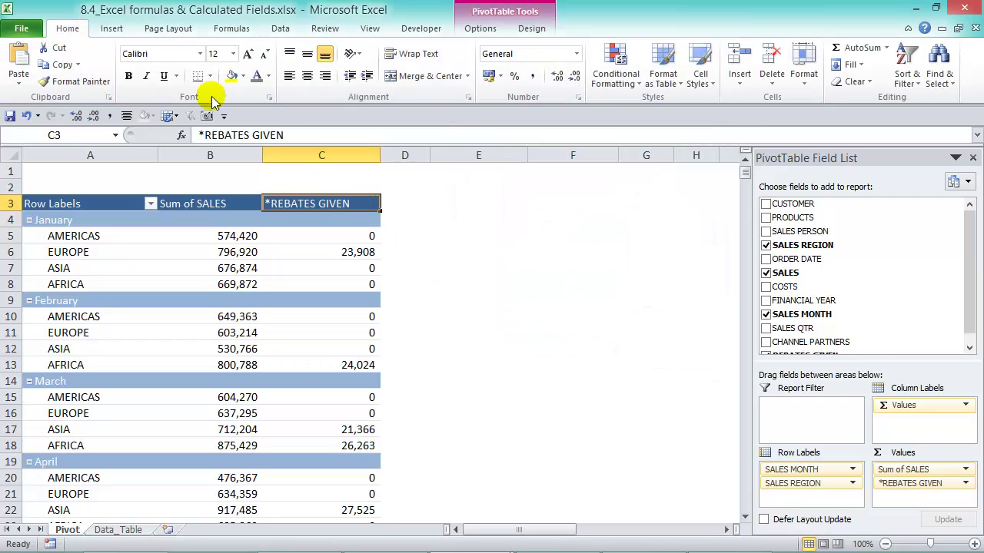
left_click(329, 77)
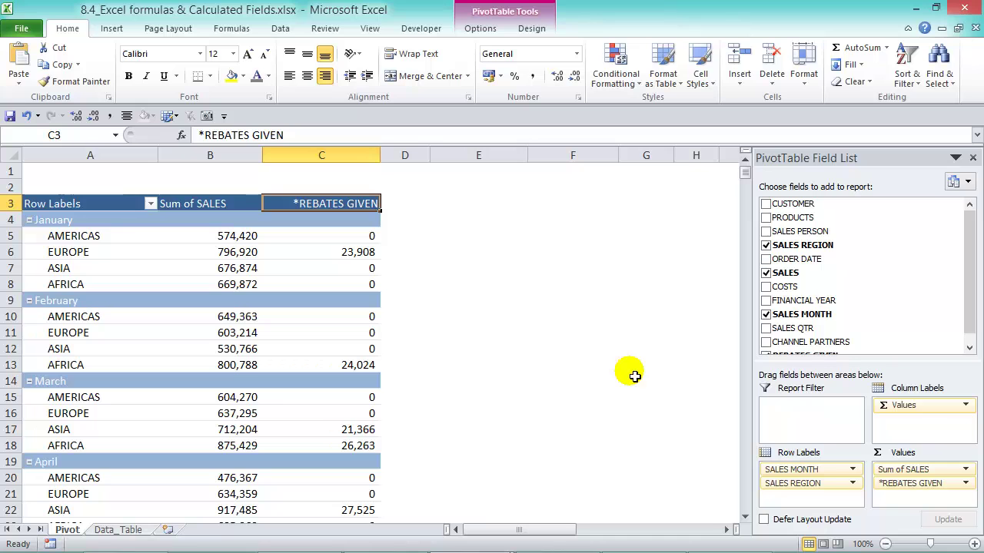